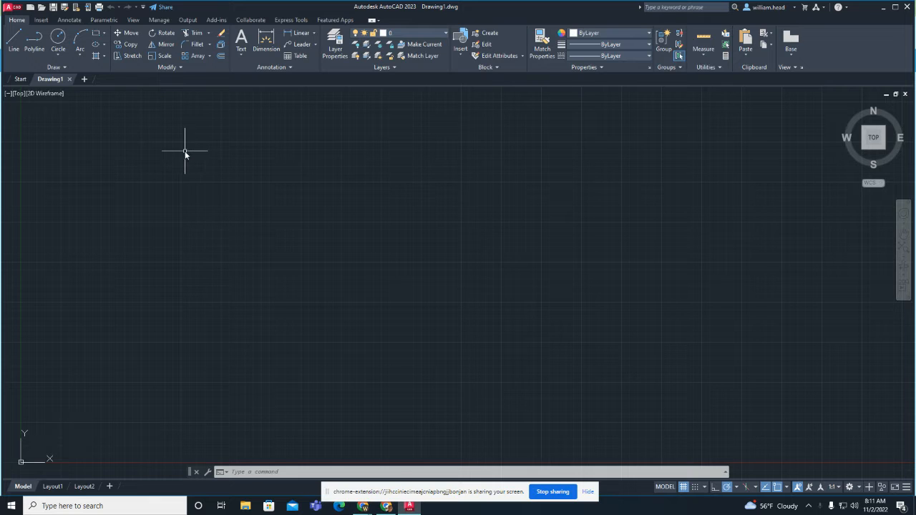
Draw a triangle from connected line segments and a circle to its right
click(20, 43)
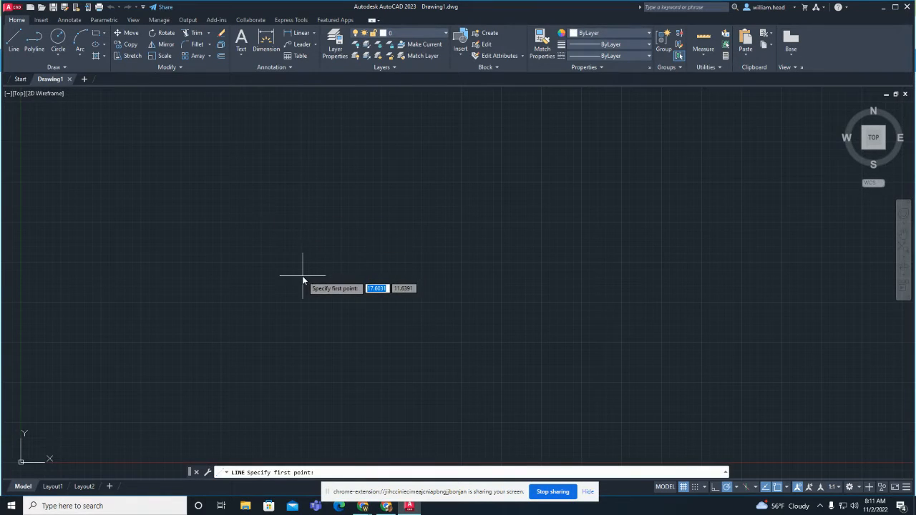
click(293, 295)
click(346, 220)
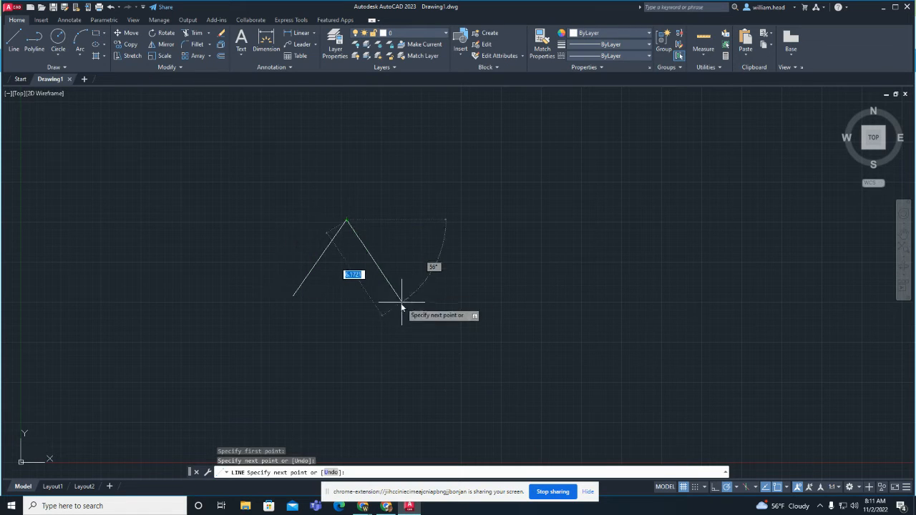
click(395, 305)
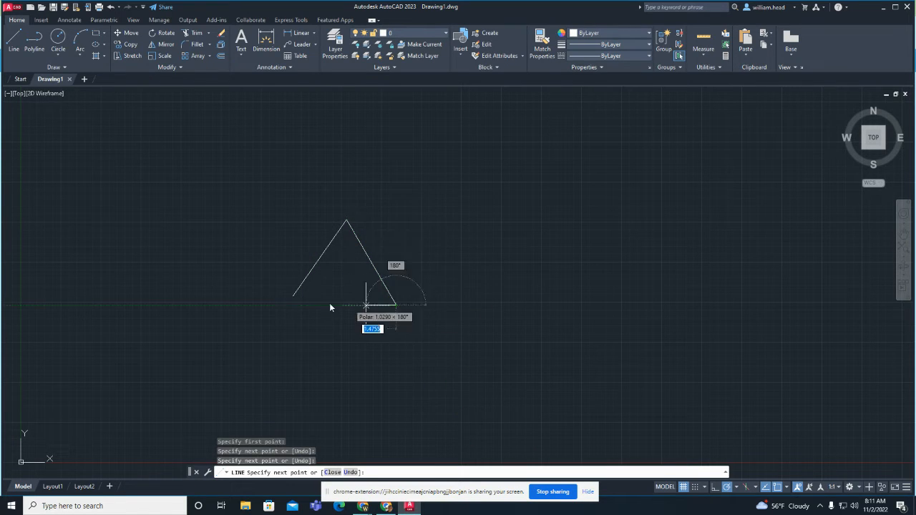
click(287, 304)
key(Escape)
click(59, 48)
click(557, 238)
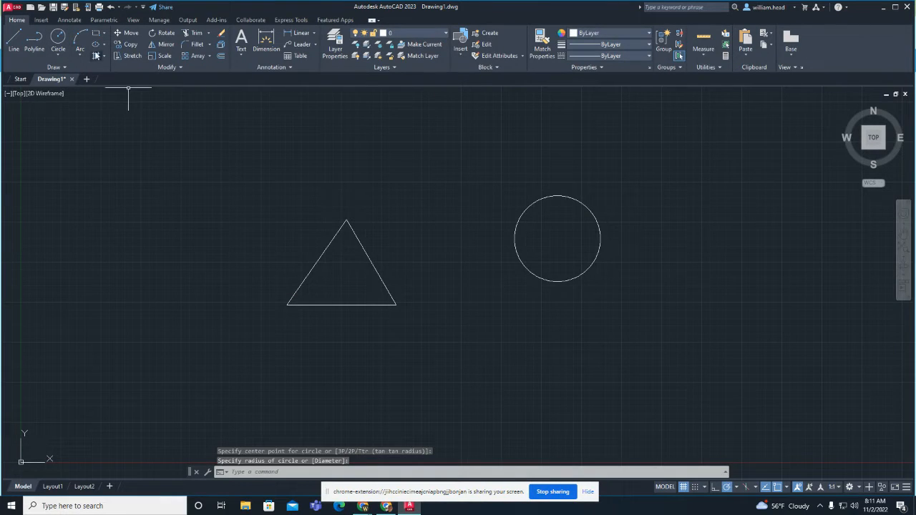
Draw a seven-sided polygon inscribed in a circle of radius about 4.1, below and right of the circle
click(105, 33)
click(121, 71)
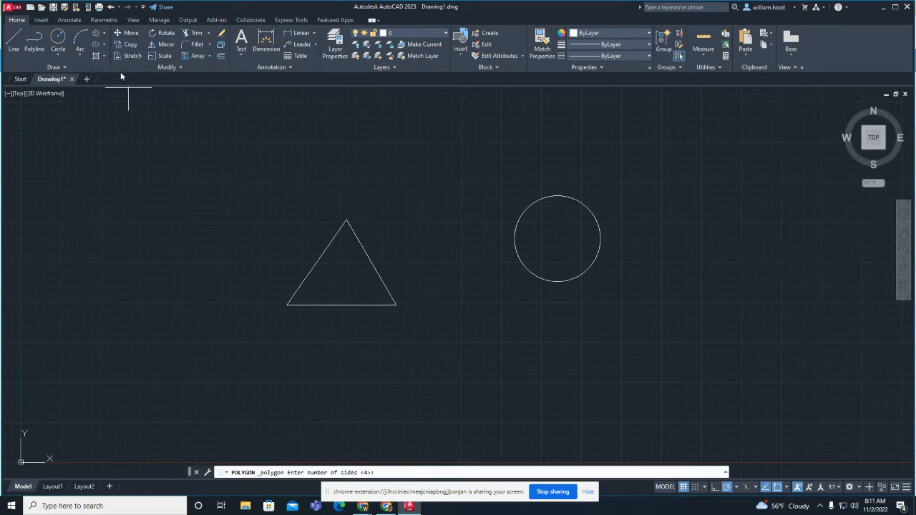
text(7)
key(Return)
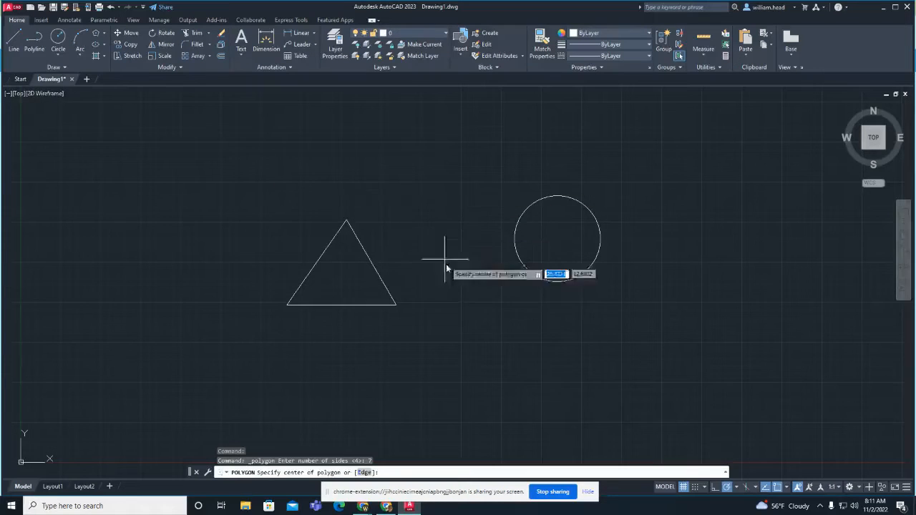
click(689, 386)
click(741, 425)
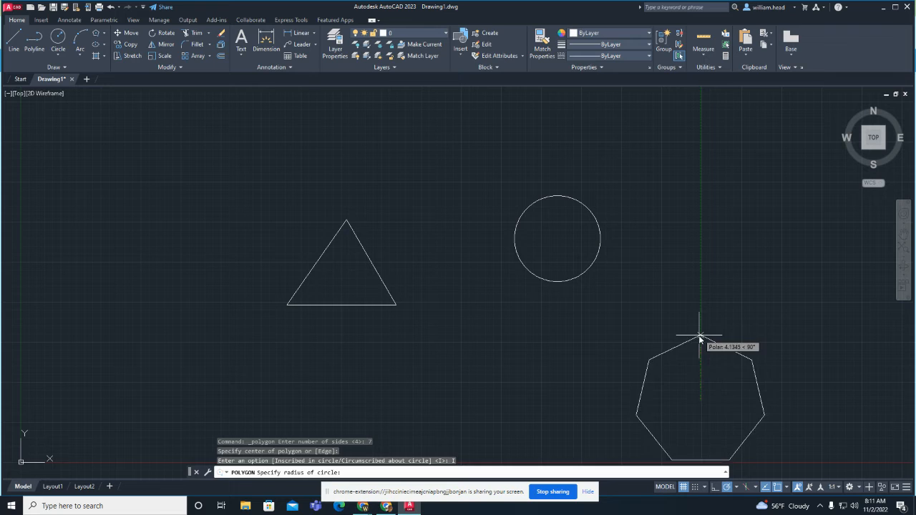
click(701, 333)
scroll(447, 202, down, 4)
scroll(462, 222, up, 2)
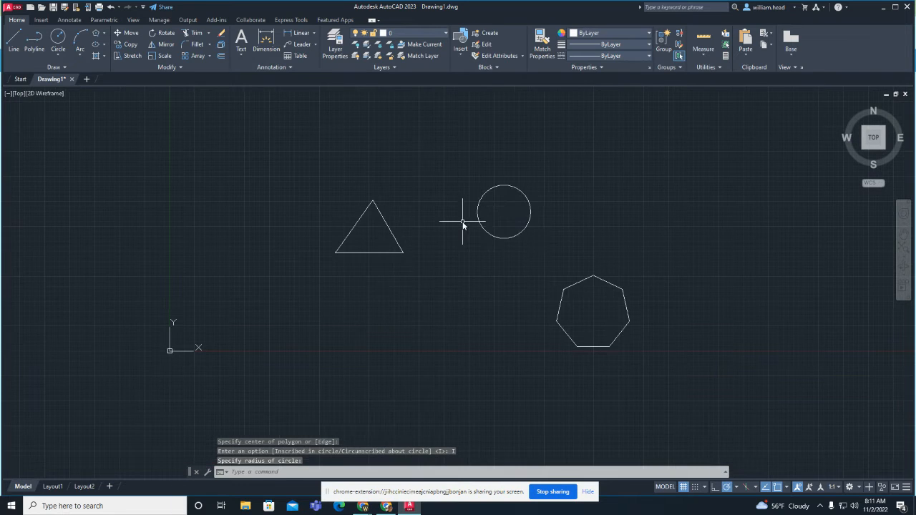
key(Escape)
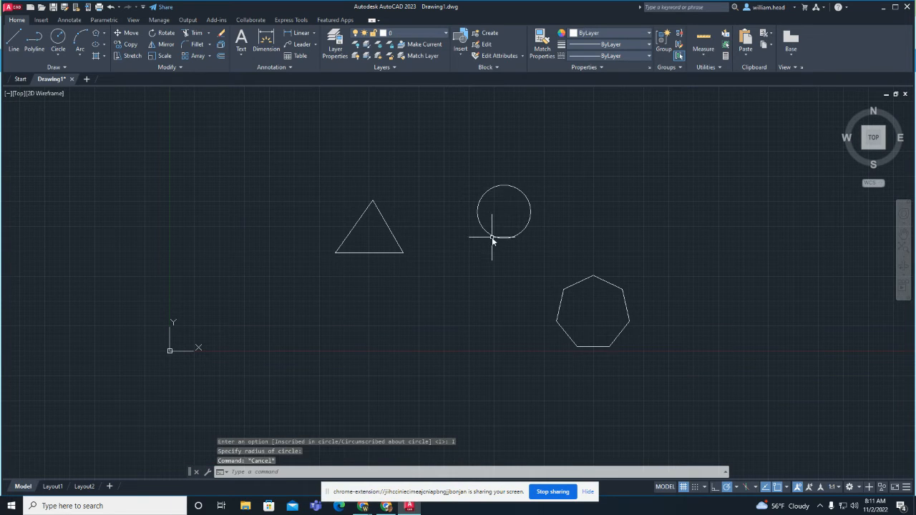
Select the triangle's right side, the circle and the heptagon individually, and clear the selection
click(386, 224)
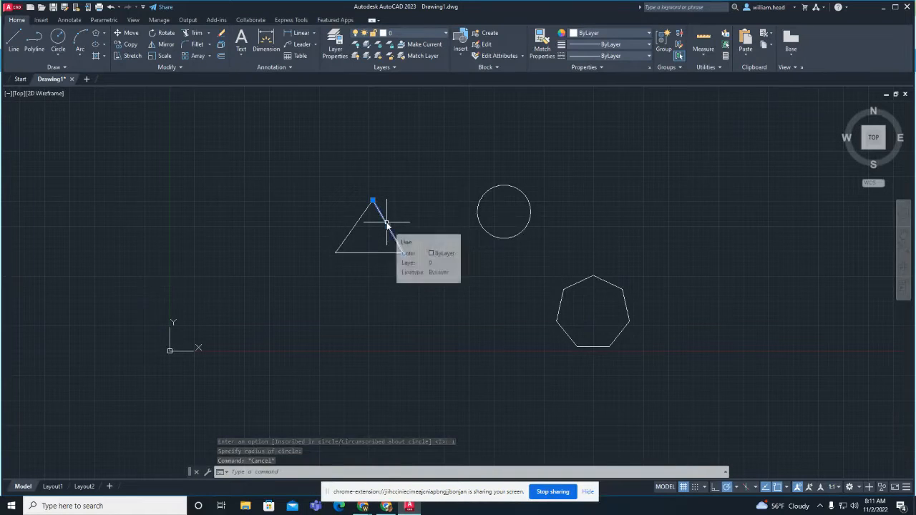
click(478, 216)
click(559, 306)
key(Escape)
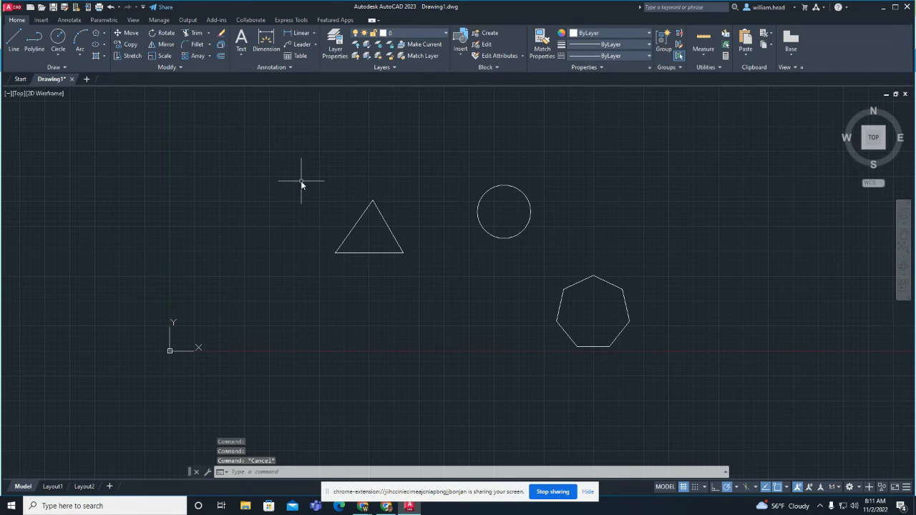
Select the heptagon, the circle, and the triangle's right side and base one by one, and clear the selection
click(608, 285)
click(510, 237)
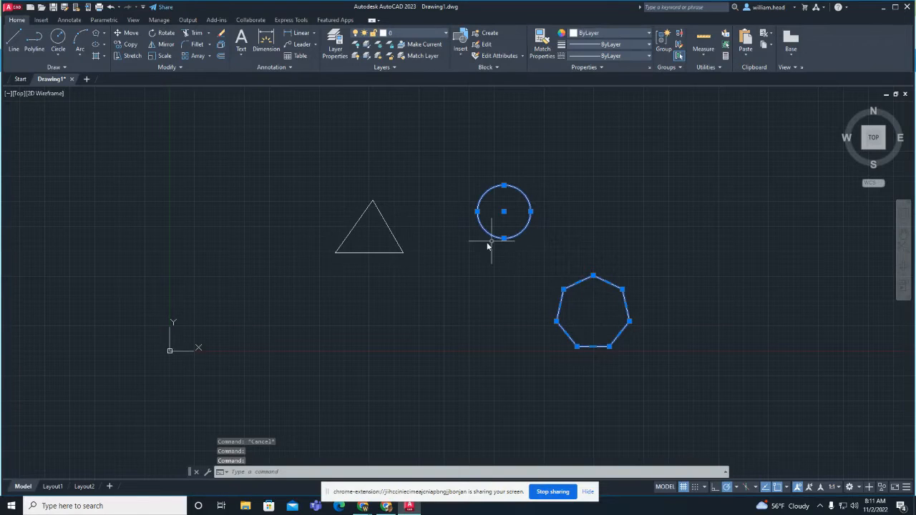
click(394, 234)
click(380, 249)
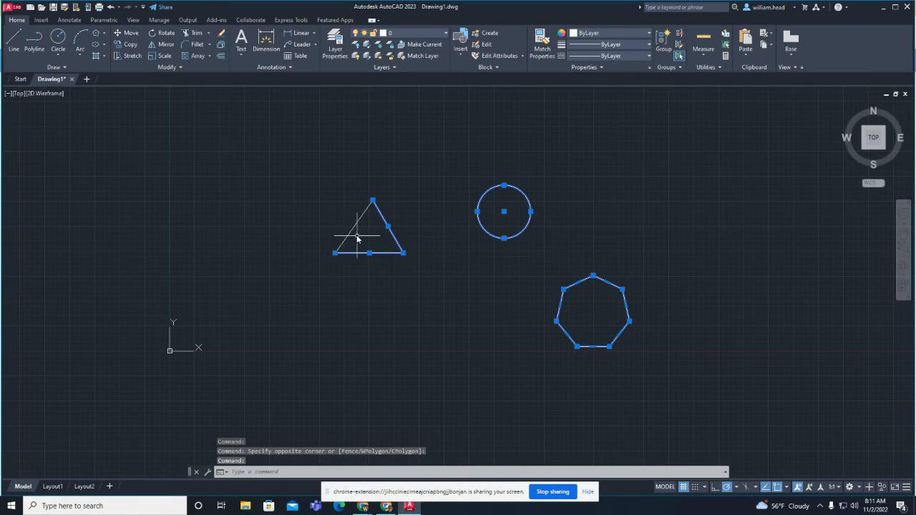
key(Escape)
key(Escape)
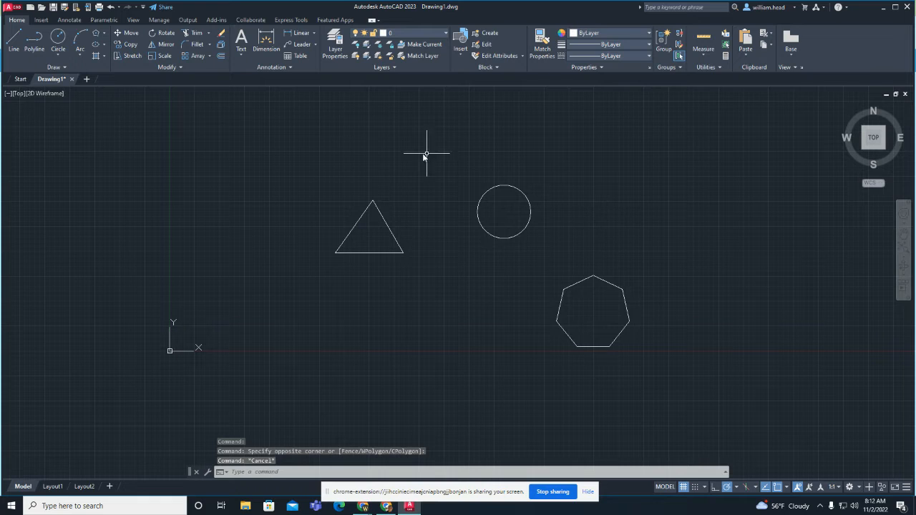
Enclose all three shapes in a rectangular window selection two times, clearing the selection after each
click(261, 148)
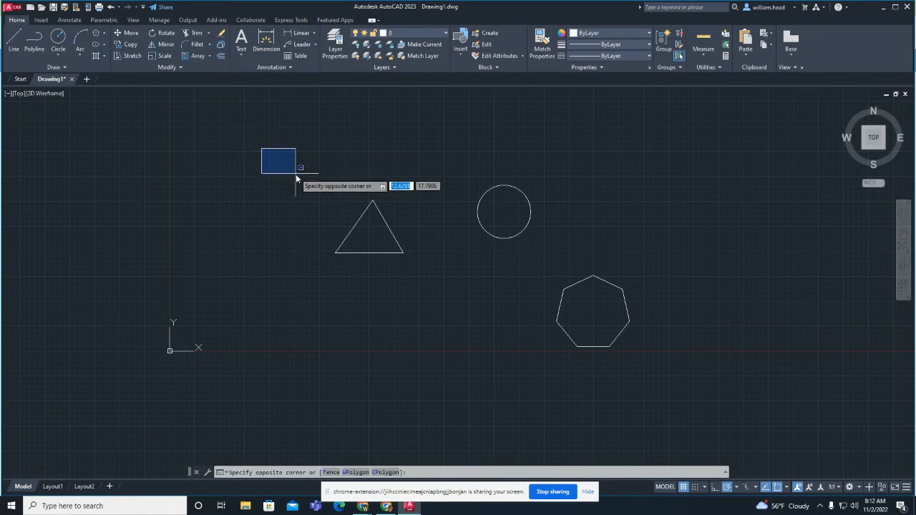
click(672, 377)
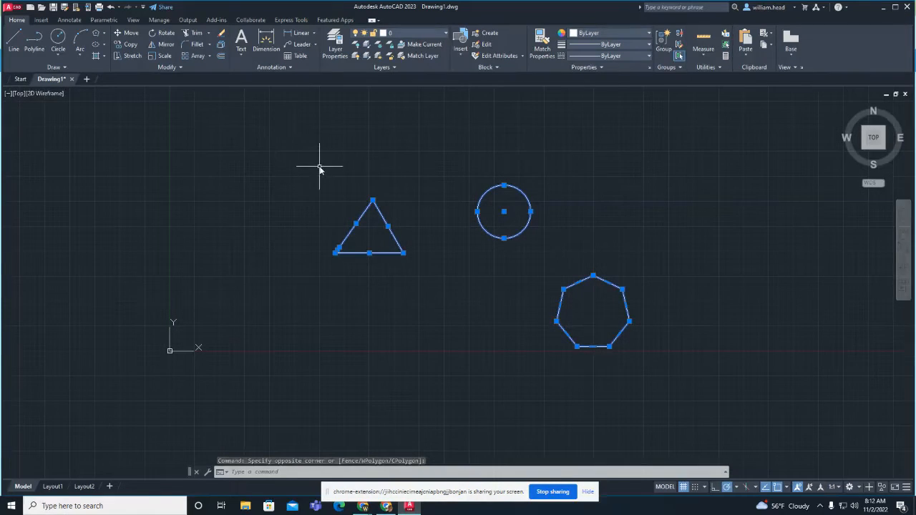
key(Escape)
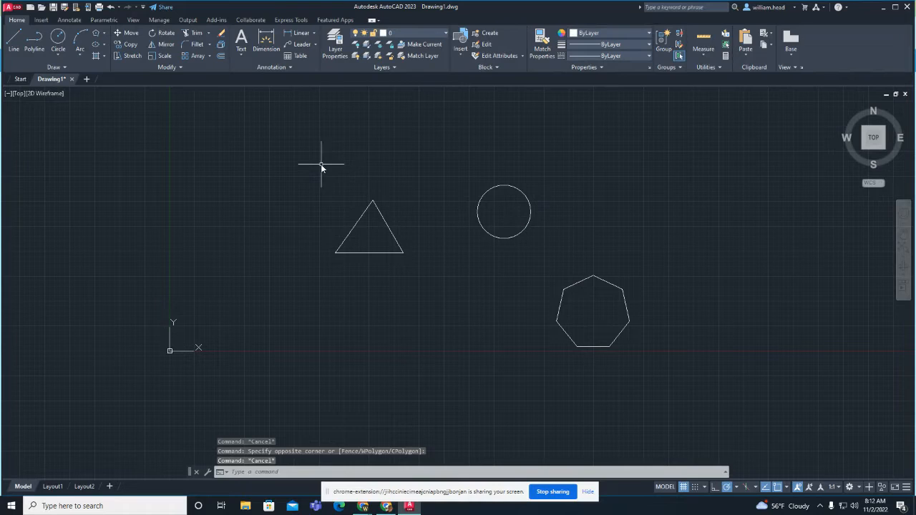
click(270, 152)
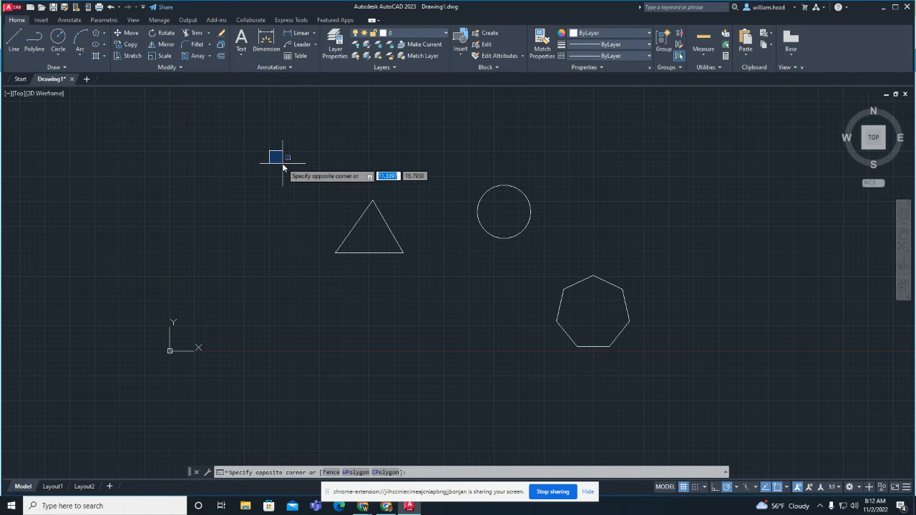
click(675, 362)
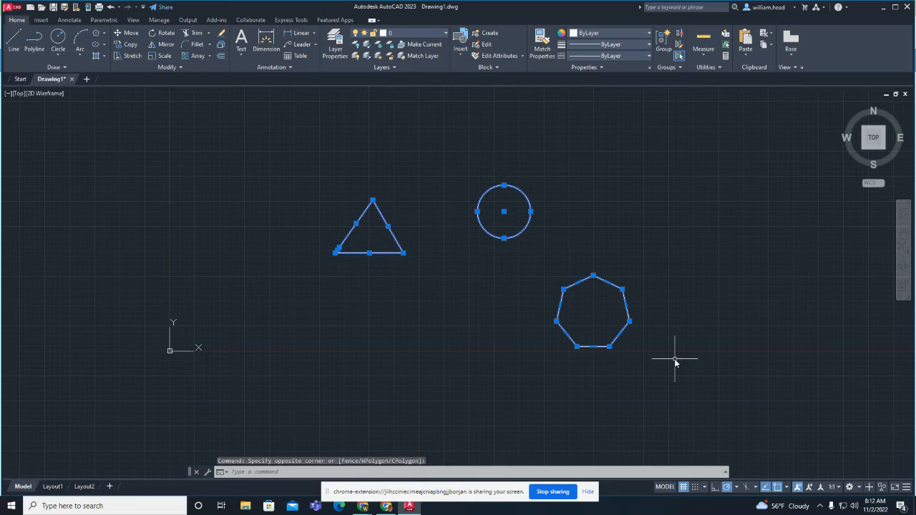
key(Escape)
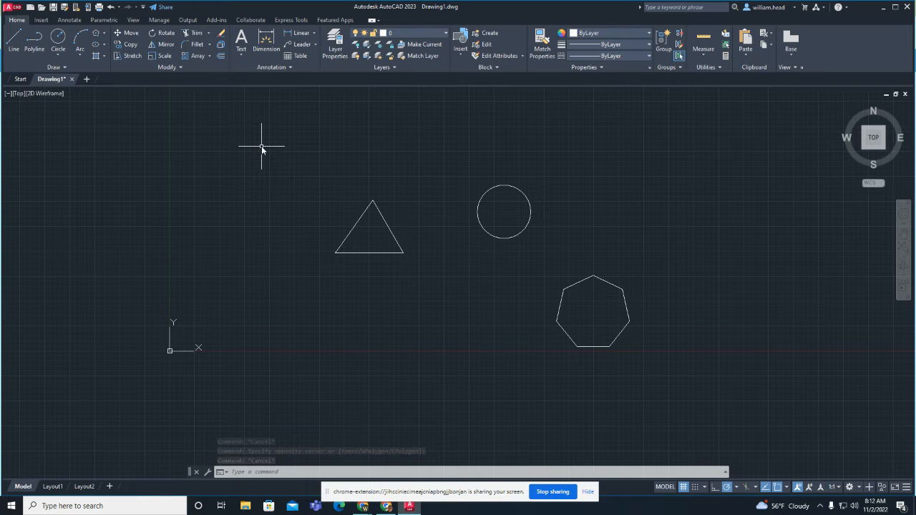
Try short window lasso selections in the empty area above and left of the triangle, cancelling each
mouse_move(262, 147)
mouse_down()
mouse_move(365, 150)
mouse_move(563, 186)
mouse_move(675, 241)
mouse_move(679, 317)
mouse_move(654, 361)
mouse_move(535, 376)
mouse_move(368, 341)
mouse_move(286, 242)
mouse_move(287, 179)
mouse_move(278, 164)
mouse_up()
key(Escape)
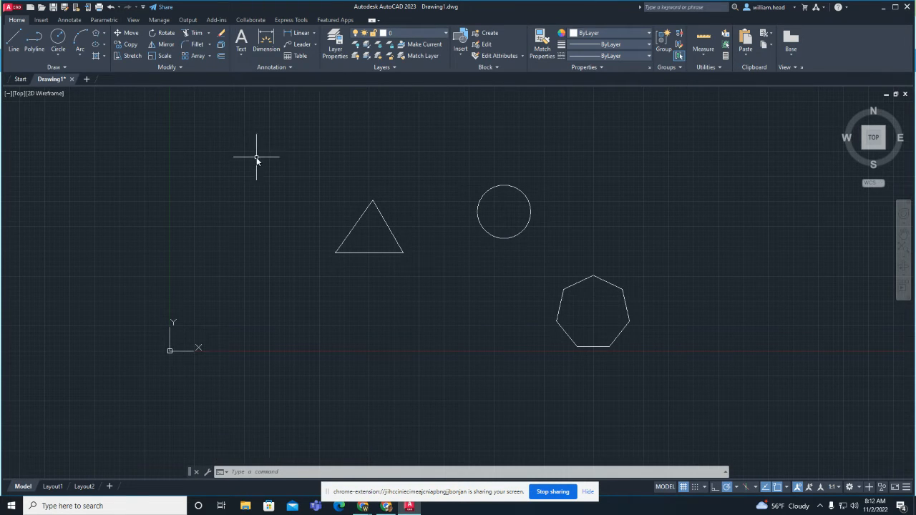
mouse_move(257, 154)
mouse_down()
mouse_move(308, 159)
mouse_move(370, 184)
mouse_move(415, 246)
mouse_move(491, 278)
mouse_move(582, 266)
mouse_move(638, 283)
mouse_move(652, 406)
mouse_move(427, 375)
mouse_move(278, 239)
mouse_move(266, 159)
mouse_move(419, 196)
mouse_move(537, 266)
mouse_move(669, 313)
mouse_move(303, 303)
mouse_move(269, 187)
mouse_up()
key(Escape)
click(15, 42)
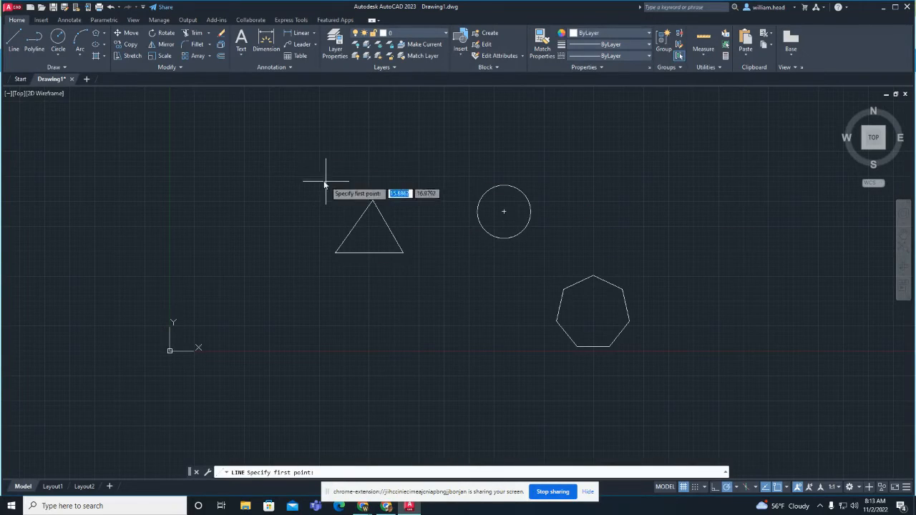
click(294, 164)
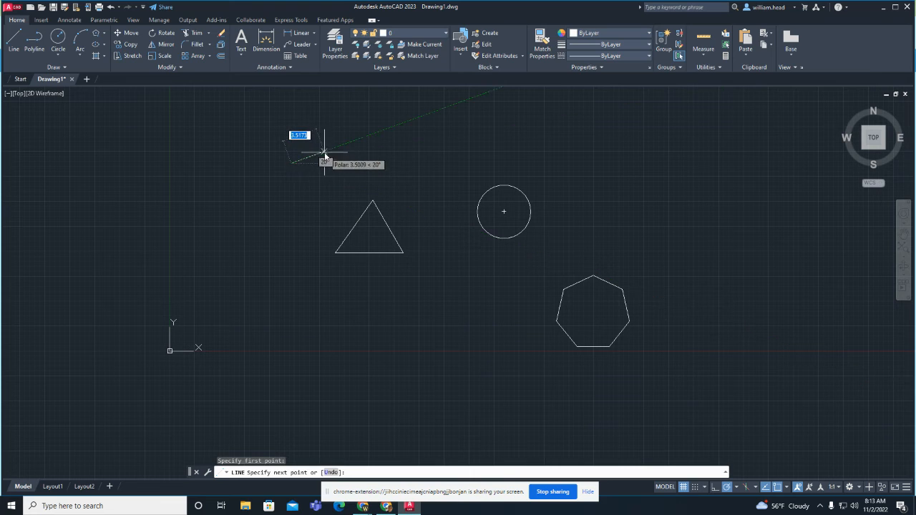
key(Escape)
key(Escape)
key(Escape)
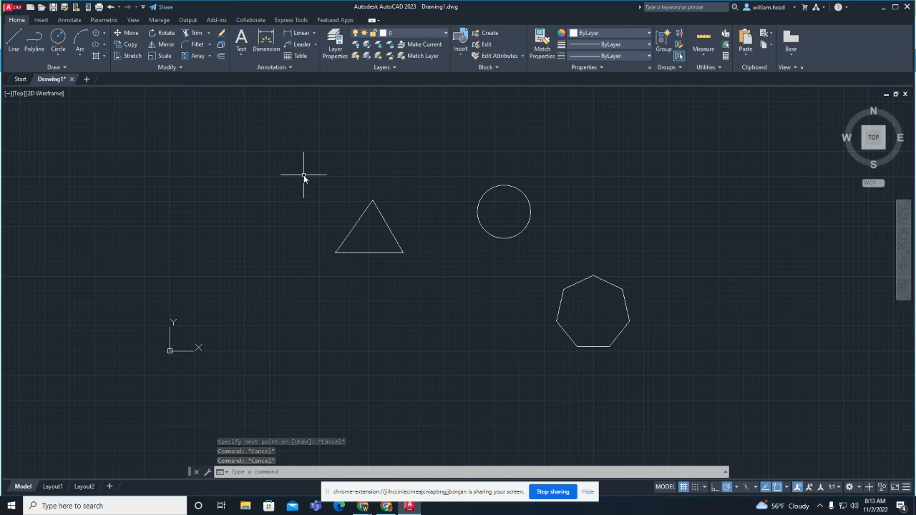
key(Escape)
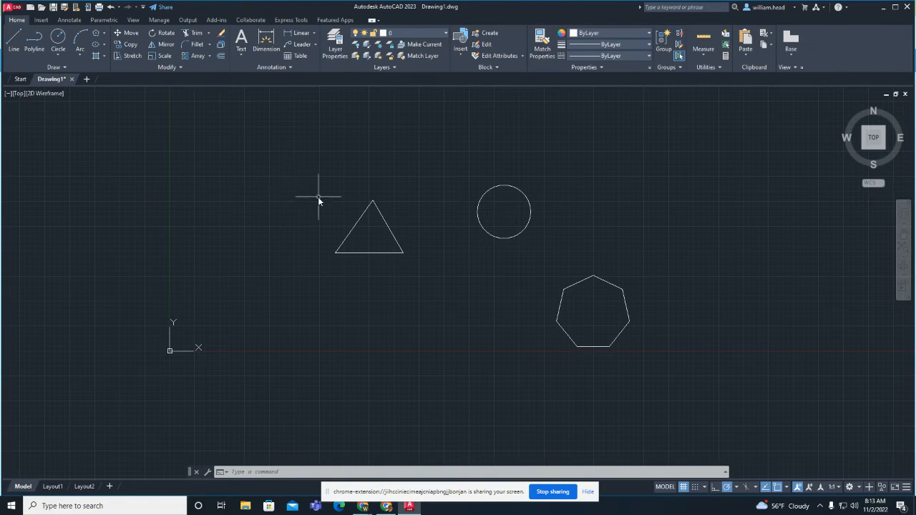
Lasso the area left of the triangle and sweep a rectangular crossing selection over all three shapes, clearing each selection
mouse_move(259, 155)
mouse_down()
mouse_move(418, 207)
mouse_move(494, 260)
mouse_move(609, 264)
mouse_move(657, 366)
mouse_move(301, 307)
mouse_up()
key(Escape)
click(761, 146)
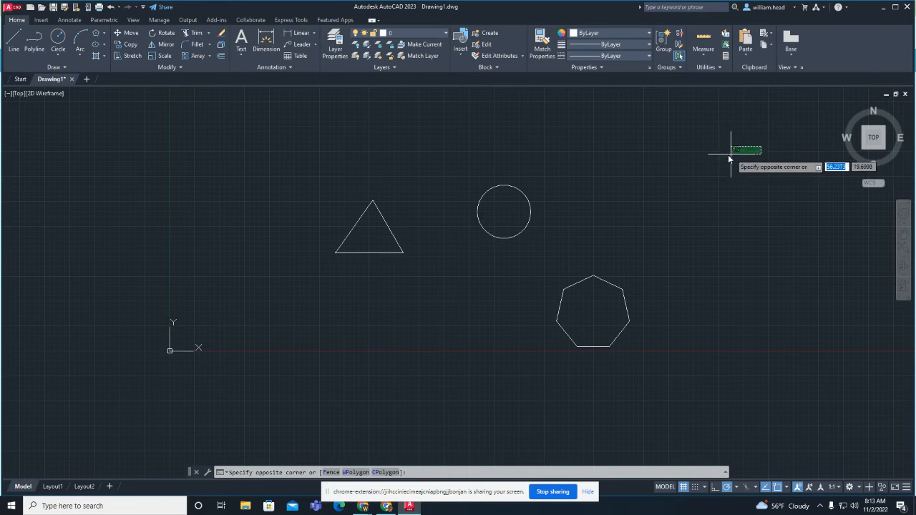
click(291, 373)
key(Escape)
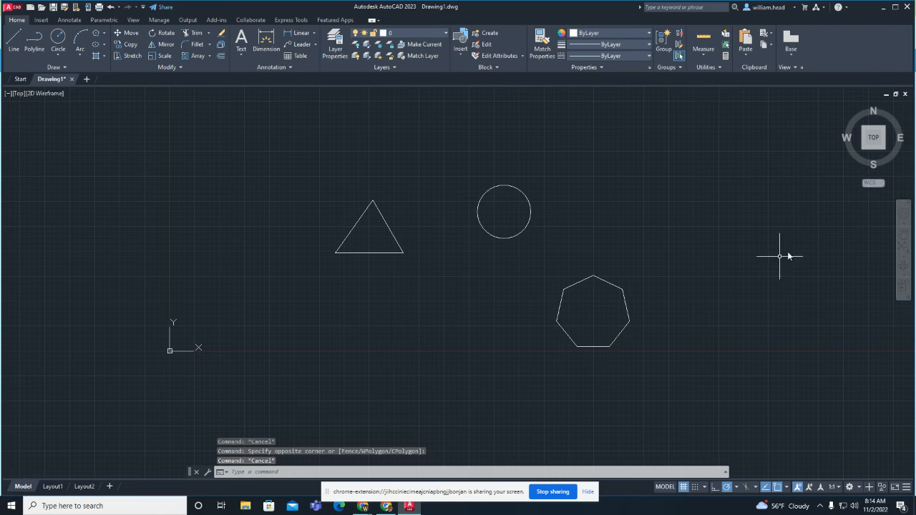
Select the heptagon and the triangle with a crossing lasso that avoids the circle, and clear the selection
click(776, 138)
drag(772, 141, 724, 177)
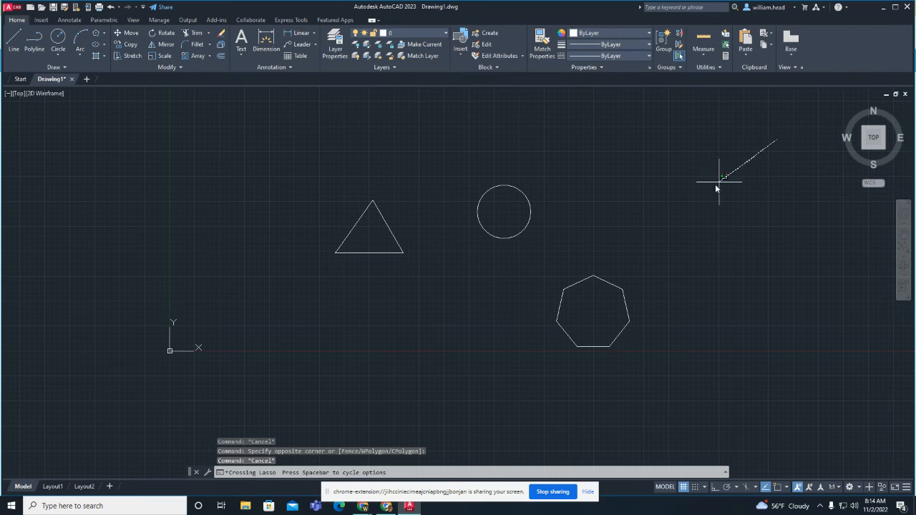
drag(670, 214, 612, 243)
mouse_move(563, 262)
mouse_down()
mouse_move(509, 270)
mouse_move(364, 189)
mouse_move(270, 226)
mouse_move(279, 326)
mouse_move(422, 407)
mouse_move(639, 398)
mouse_move(677, 307)
mouse_move(675, 276)
mouse_up()
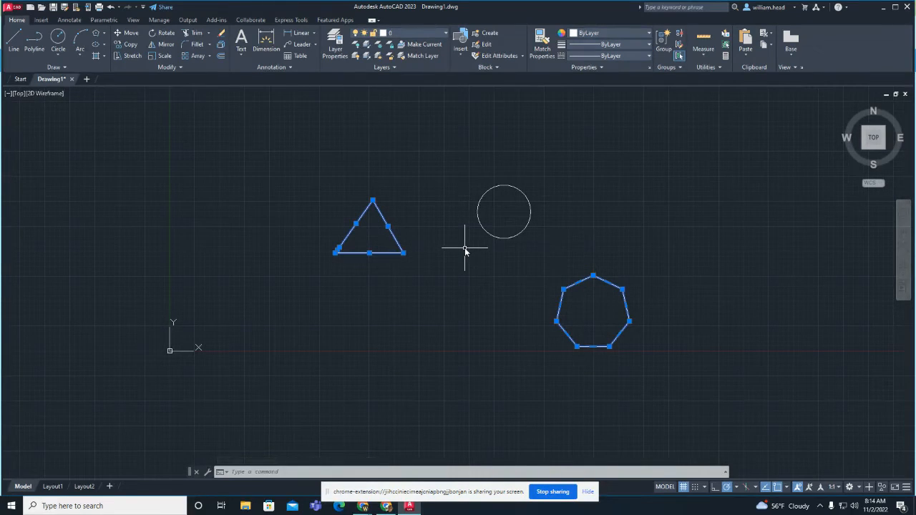
key(Escape)
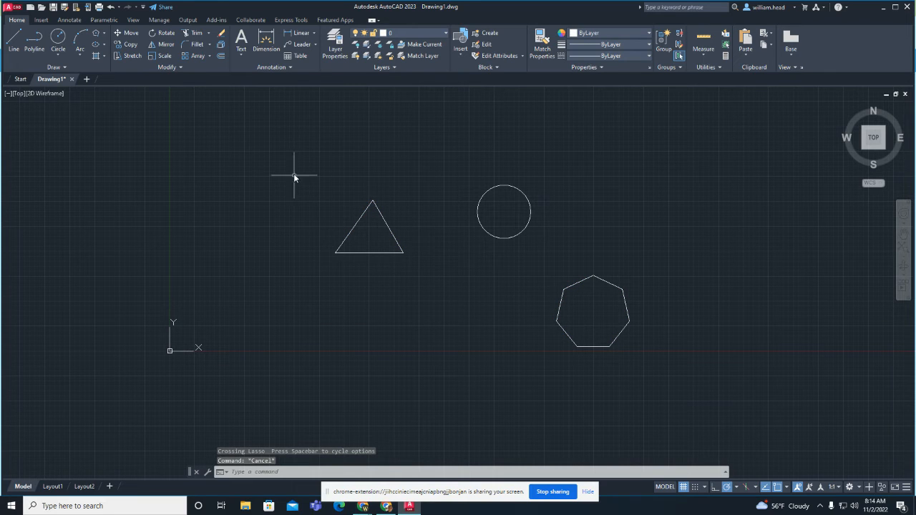
Try two rectangular window selections that enclose only the upper part of the triangle
click(272, 150)
scroll(326, 214, up, 2)
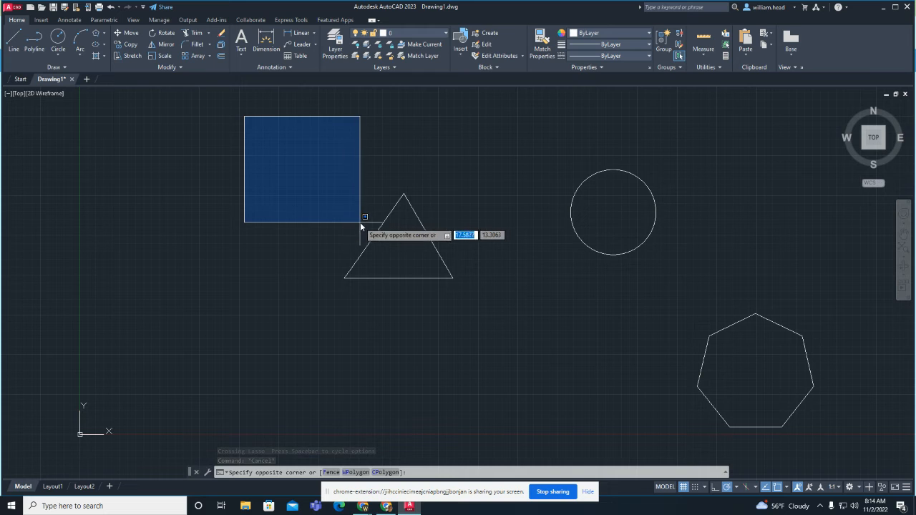
click(429, 262)
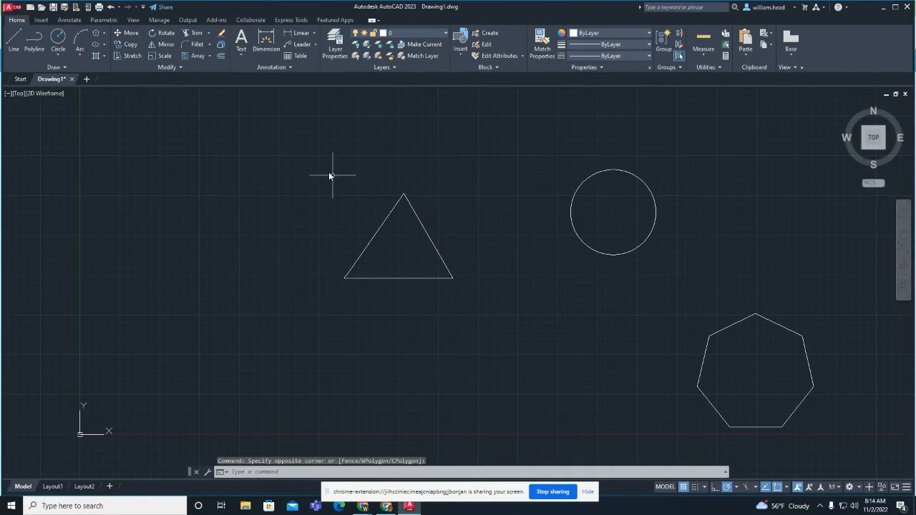
click(279, 137)
click(423, 247)
Window-select the triangle's left side while leaving its lower-right corner outside the window, and clear the selection
click(294, 147)
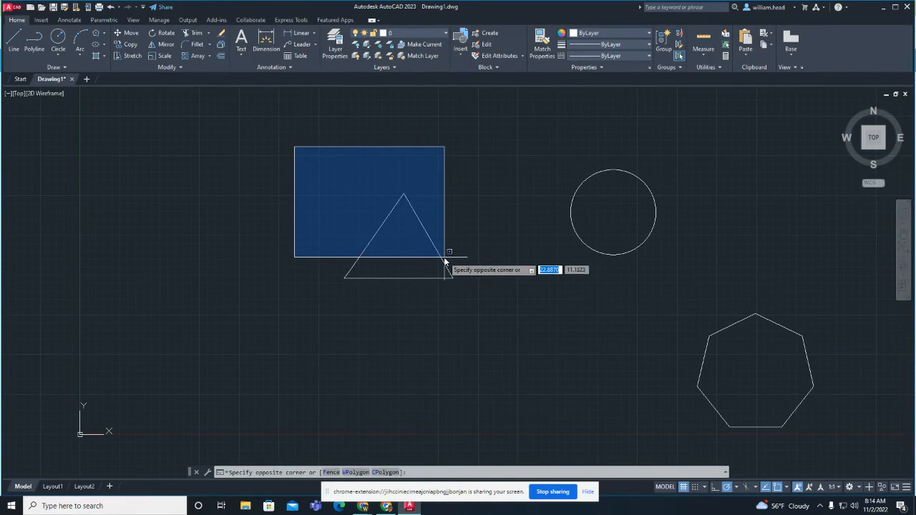
click(416, 287)
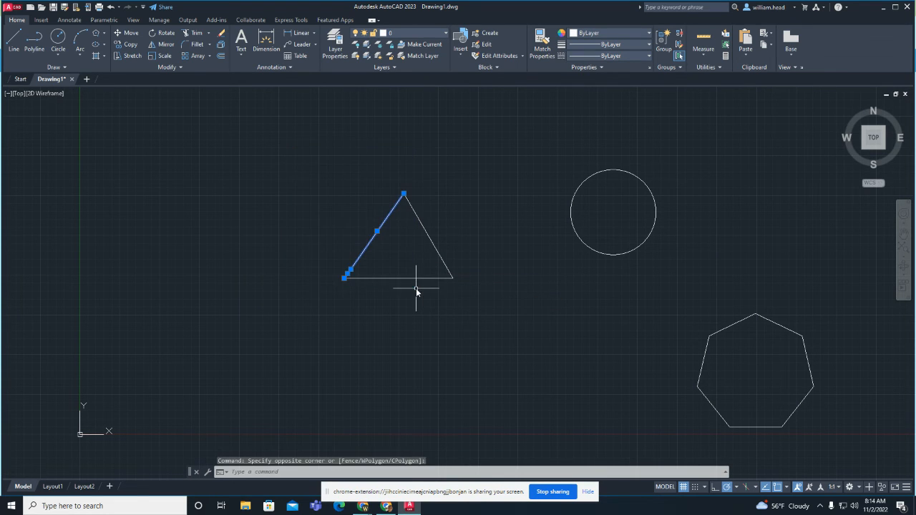
key(Escape)
Delete the short stray segment at the triangle's lower-left corner and stretch the base line's left endpoint to the left side's lower end
scroll(348, 276, up, 6)
click(345, 274)
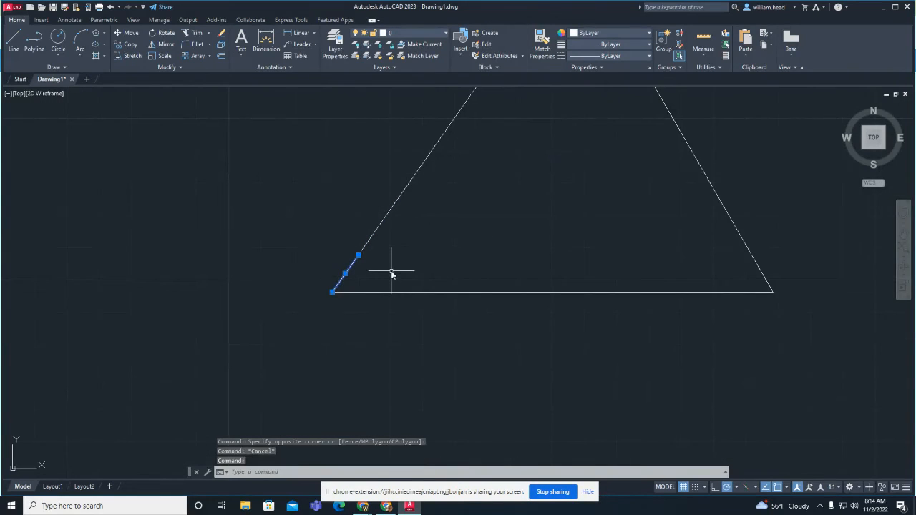
click(337, 292)
click(332, 291)
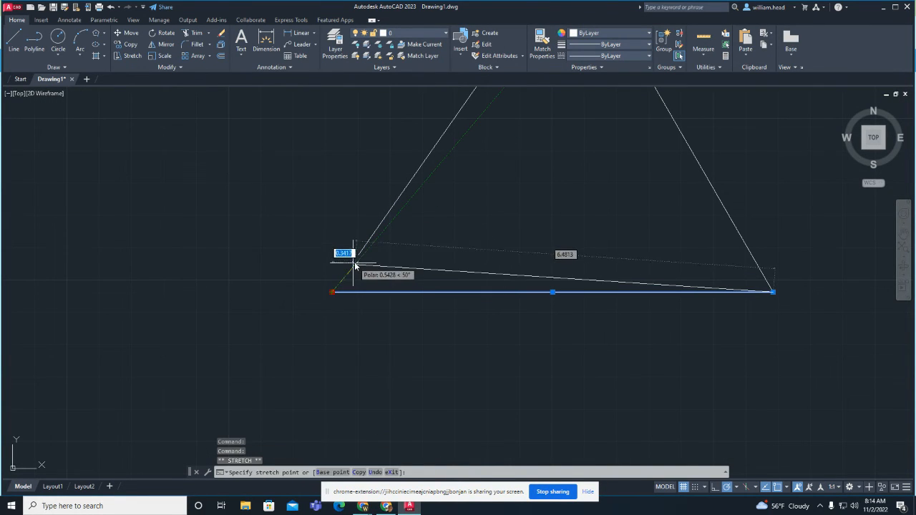
click(357, 254)
key(Escape)
scroll(341, 233, down, 7)
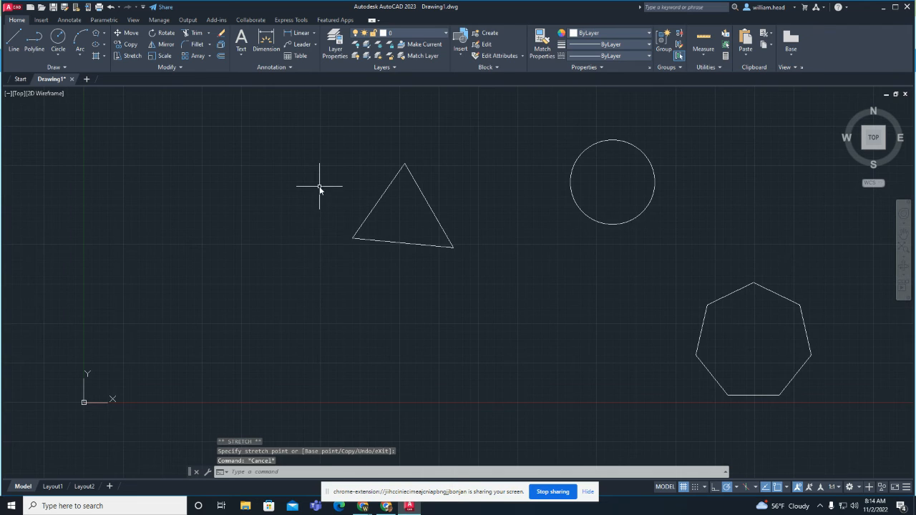
Window-select only the triangle's left side by enclosing it fully while leaving the lower-right corner outside, and clear the selection
click(297, 126)
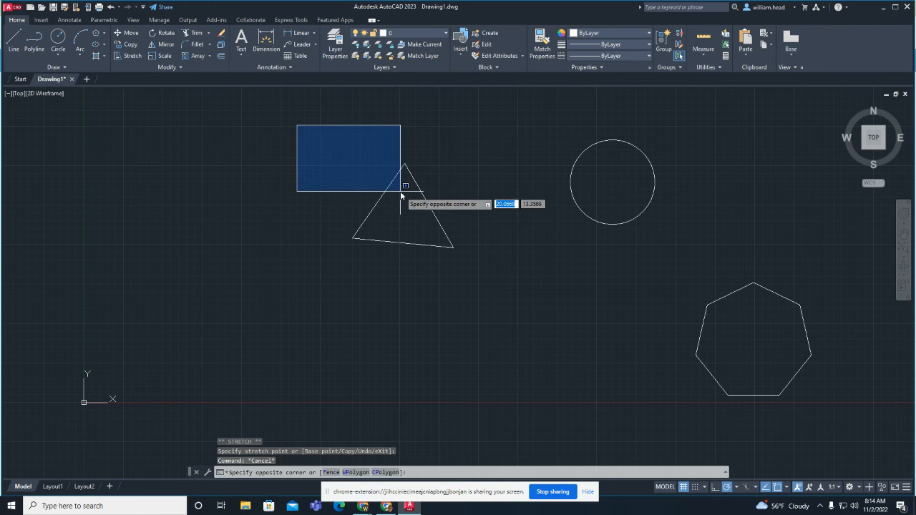
click(412, 244)
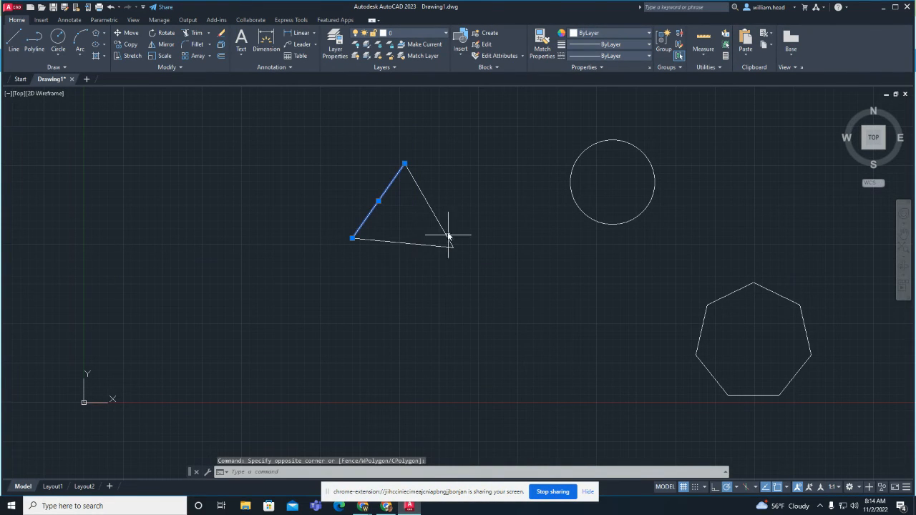
key(Escape)
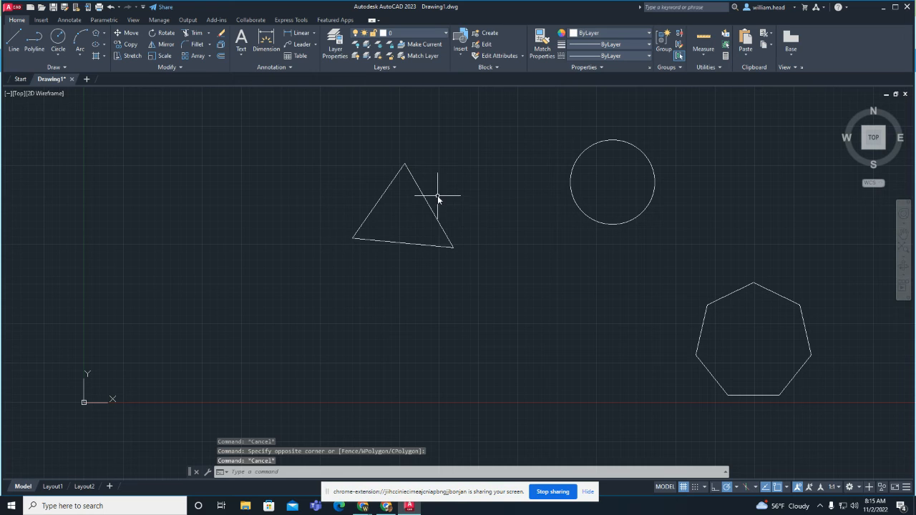
Select the triangle's right side with a crossing window, add the circle and heptagon with a second crossing window, and clear the selection
click(495, 151)
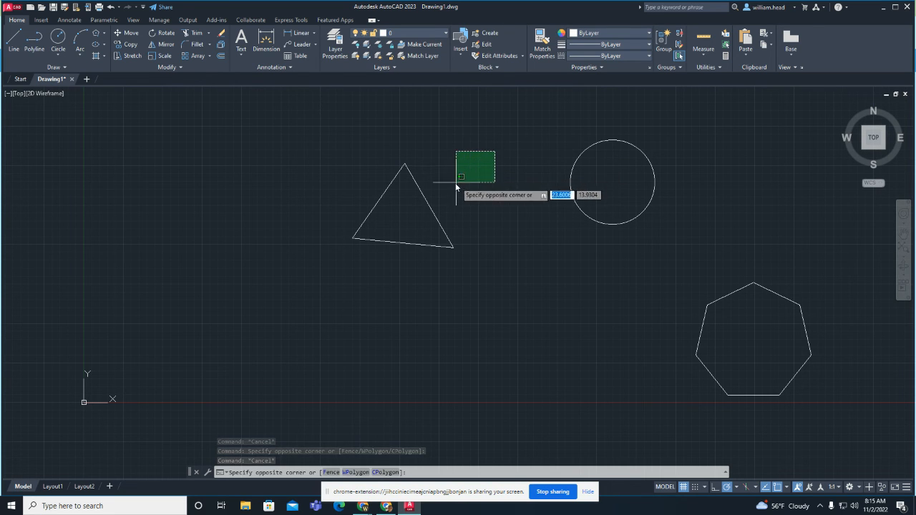
click(422, 205)
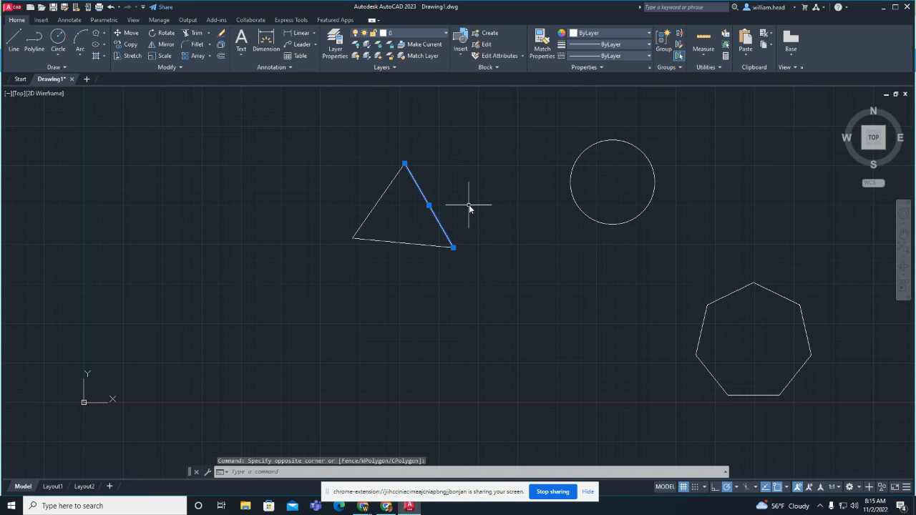
mouse_move(458, 184)
middle_down()
mouse_move(434, 180)
mouse_move(337, 210)
mouse_move(339, 182)
middle_up()
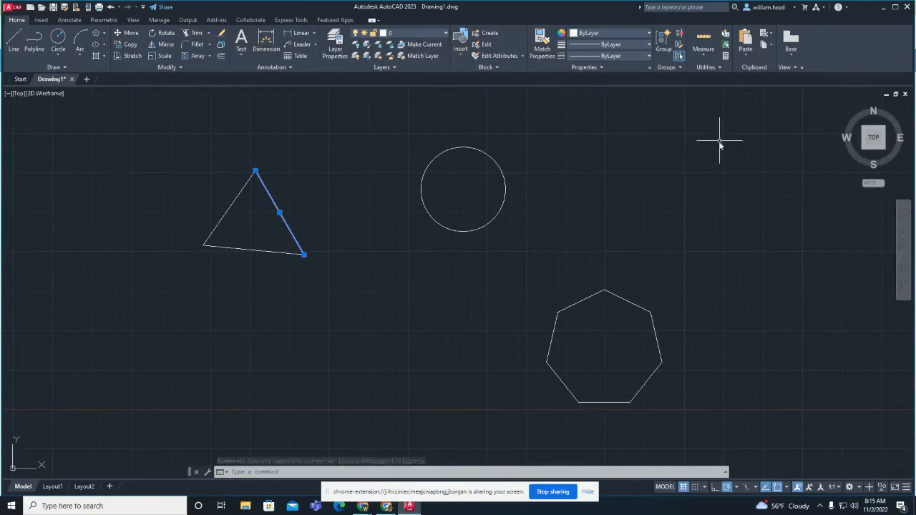
click(765, 133)
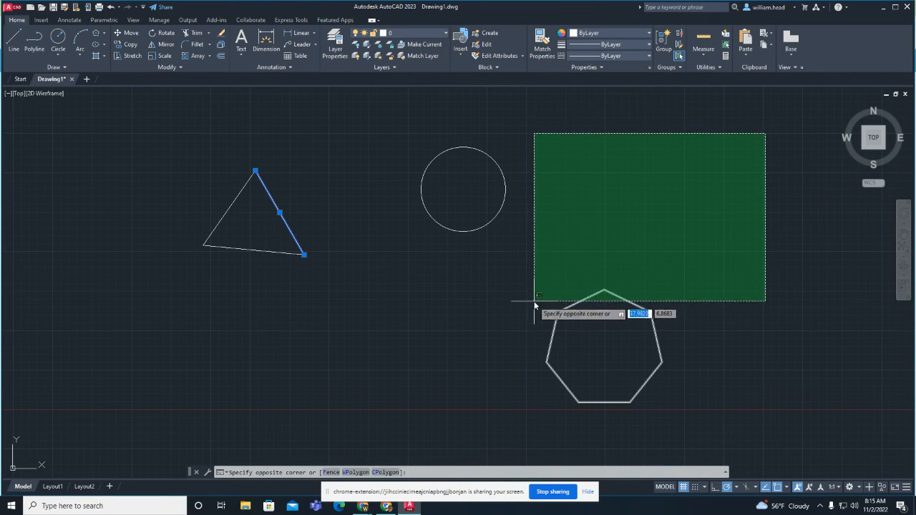
click(500, 309)
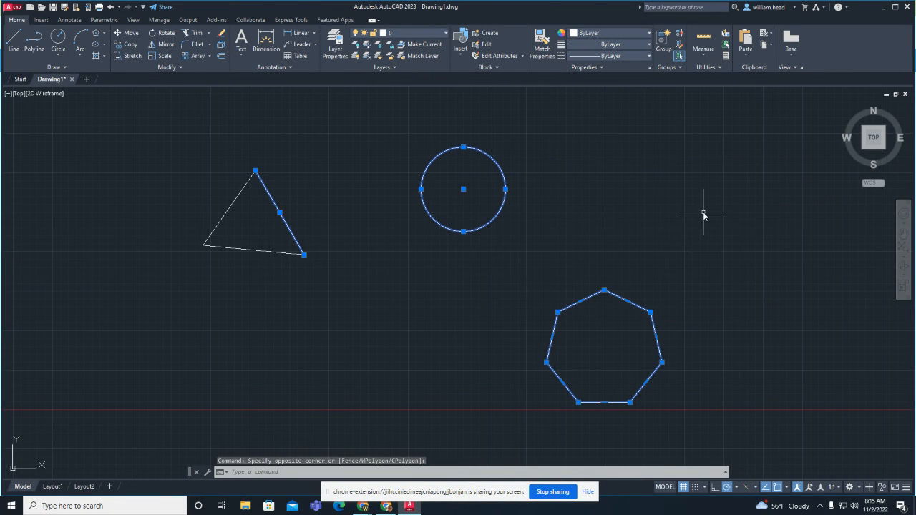
key(Escape)
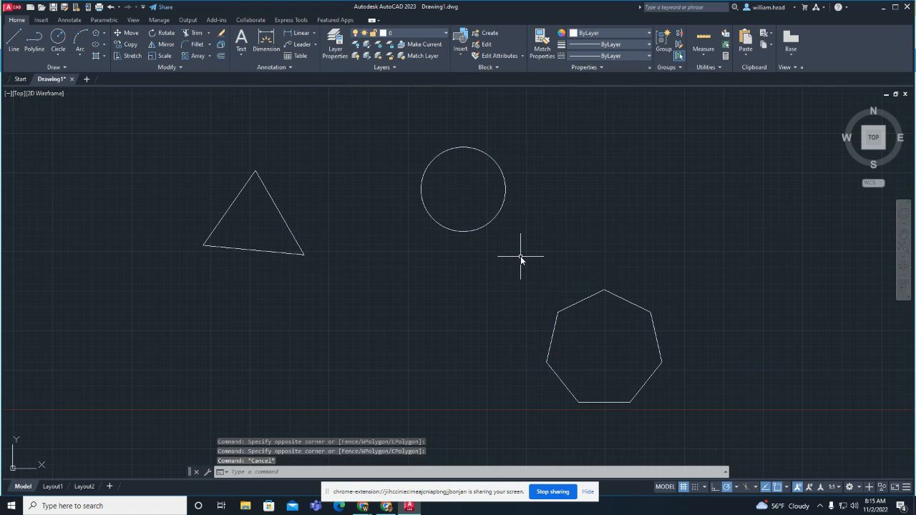
Select the whole triangle with an enclosing window, remove its right side from the selection, and clear the remaining selection
click(143, 119)
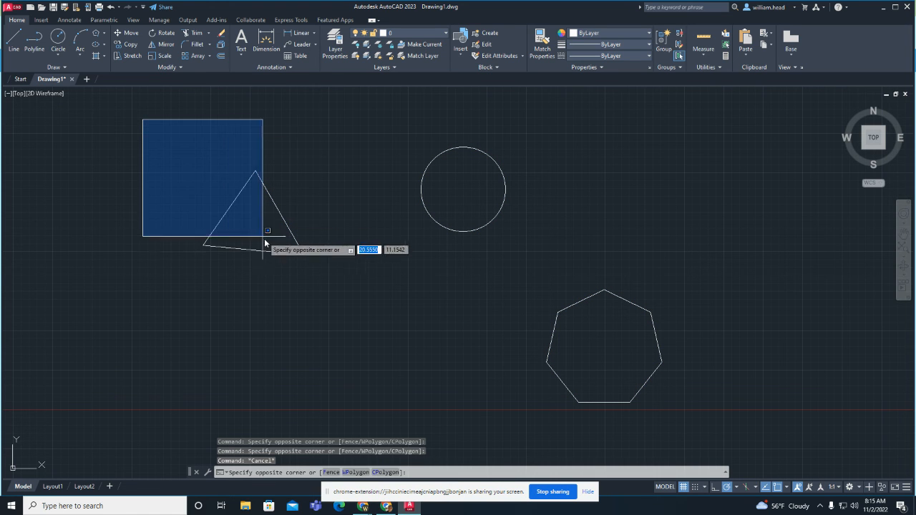
click(336, 298)
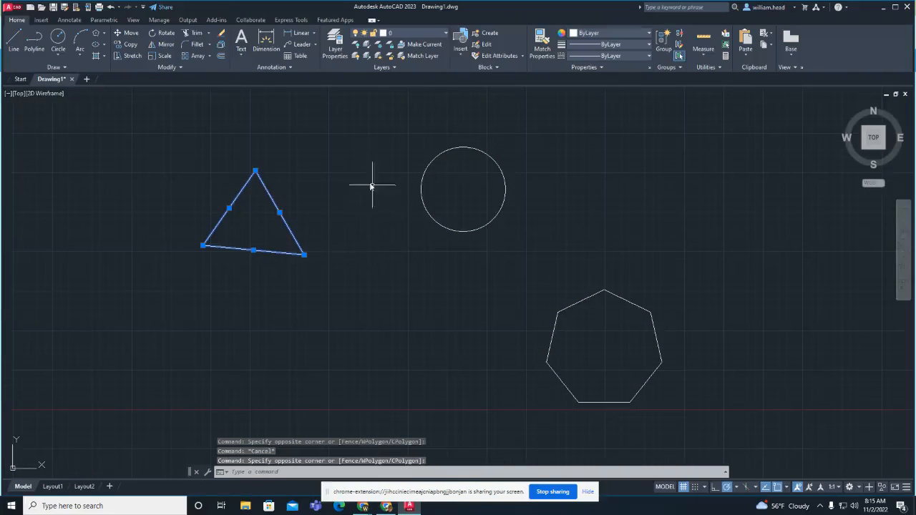
middle_drag(353, 171, 332, 192)
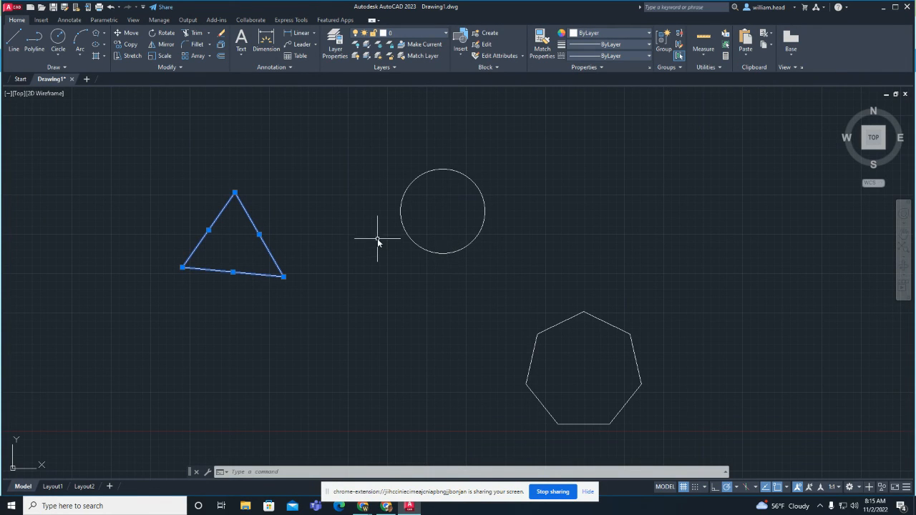
shift+click(253, 224)
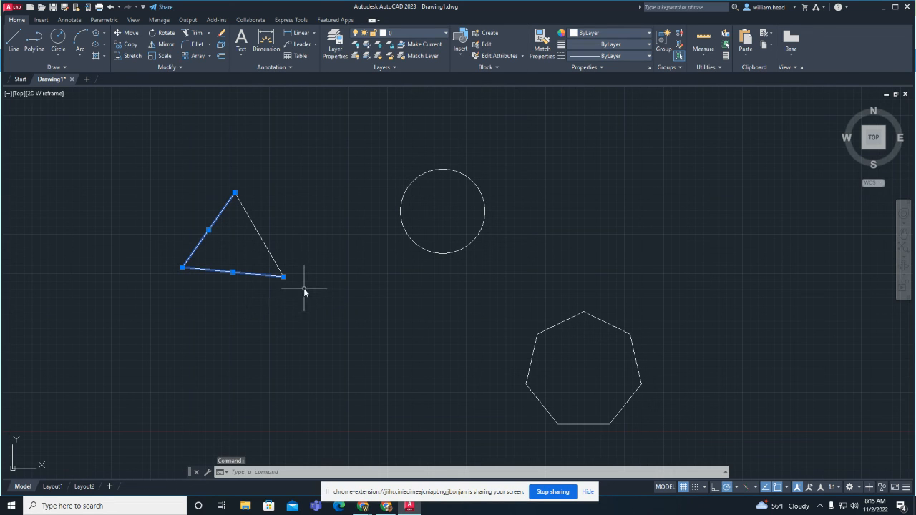
key(Escape)
scroll(557, 193, down, 2)
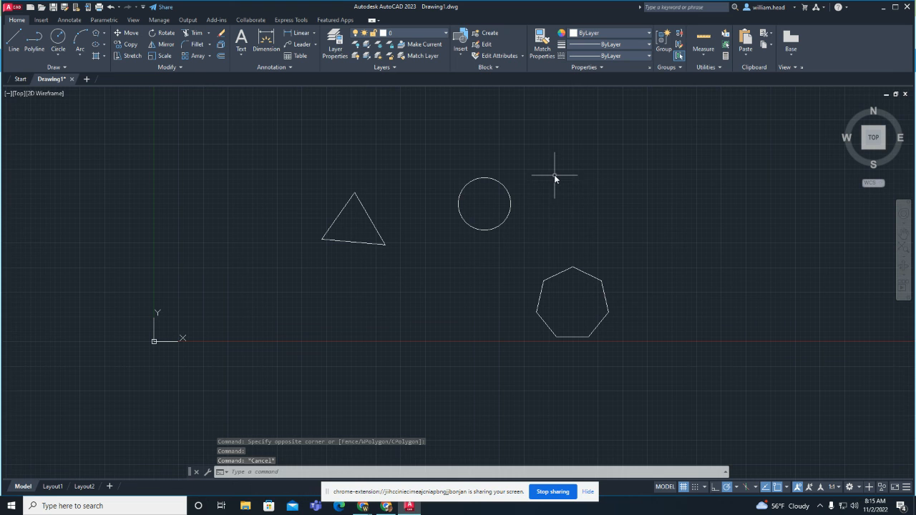
mouse_move(554, 176)
middle_down()
mouse_move(499, 198)
mouse_move(530, 181)
middle_up()
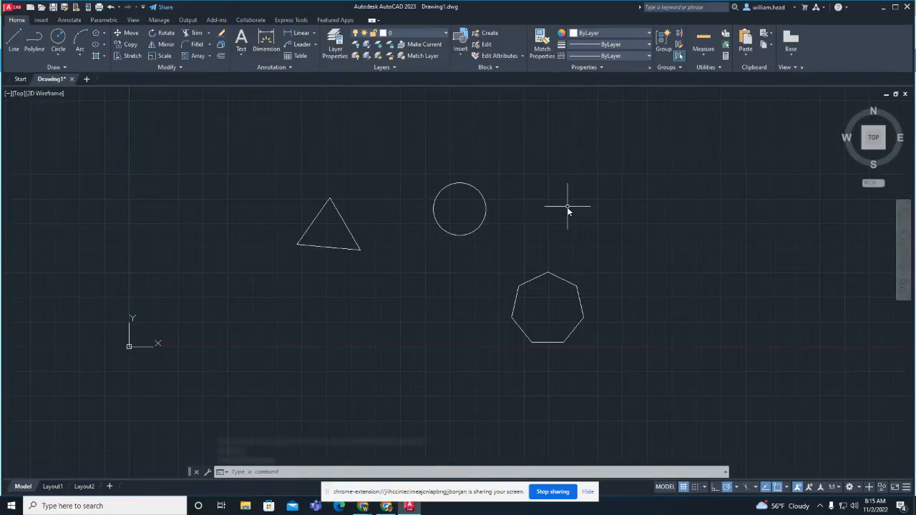